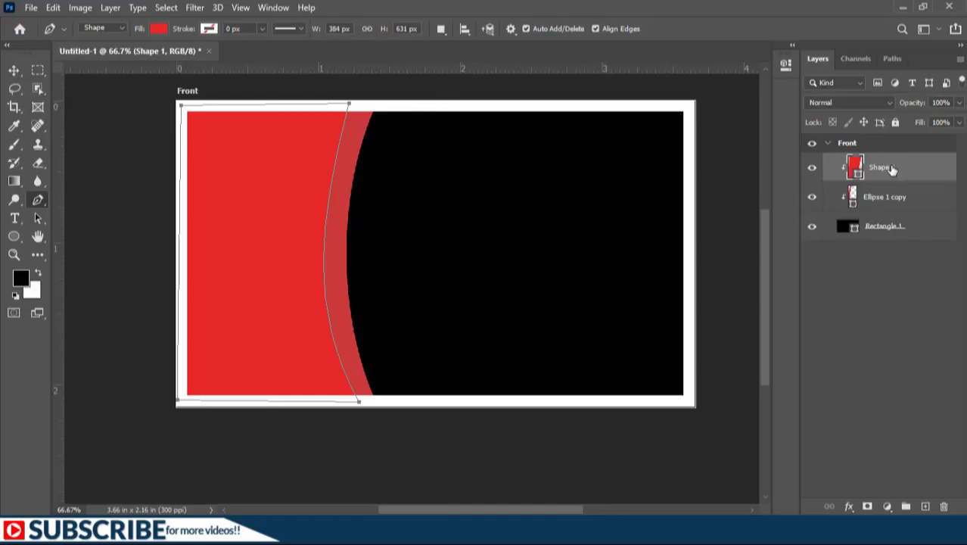
# Fill Shape 1 with the pale gold linear gradient preset
pyautogui.click(158, 28)
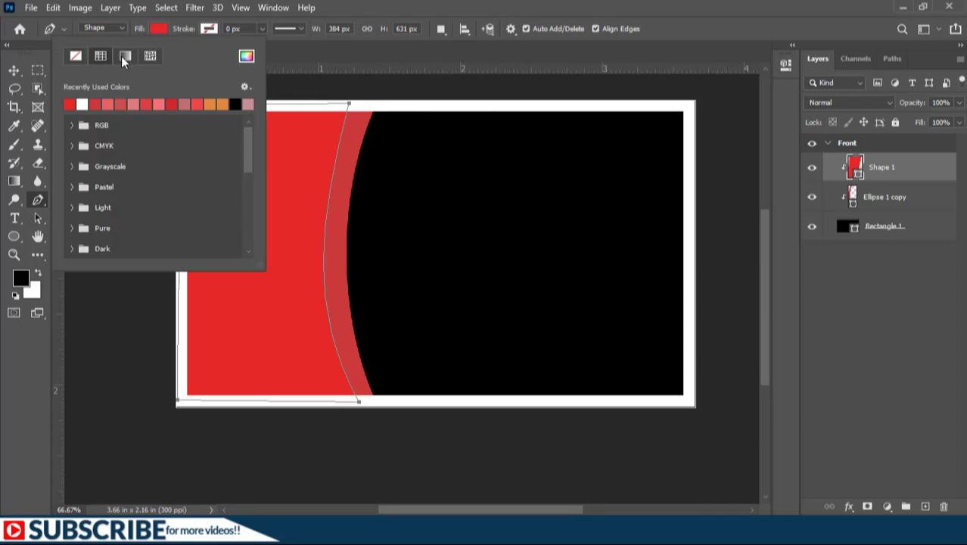
pyautogui.click(123, 57)
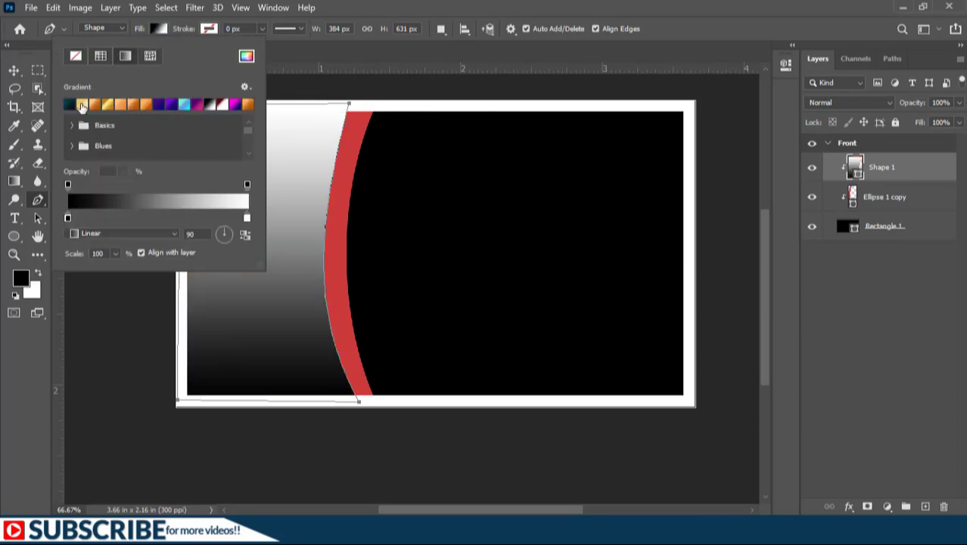
pyautogui.click(81, 105)
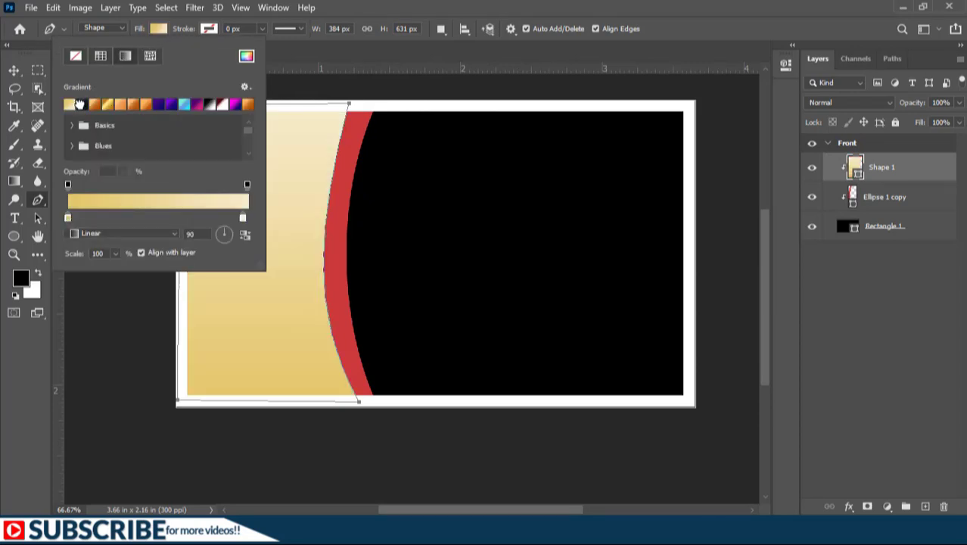
pyautogui.click(320, 147)
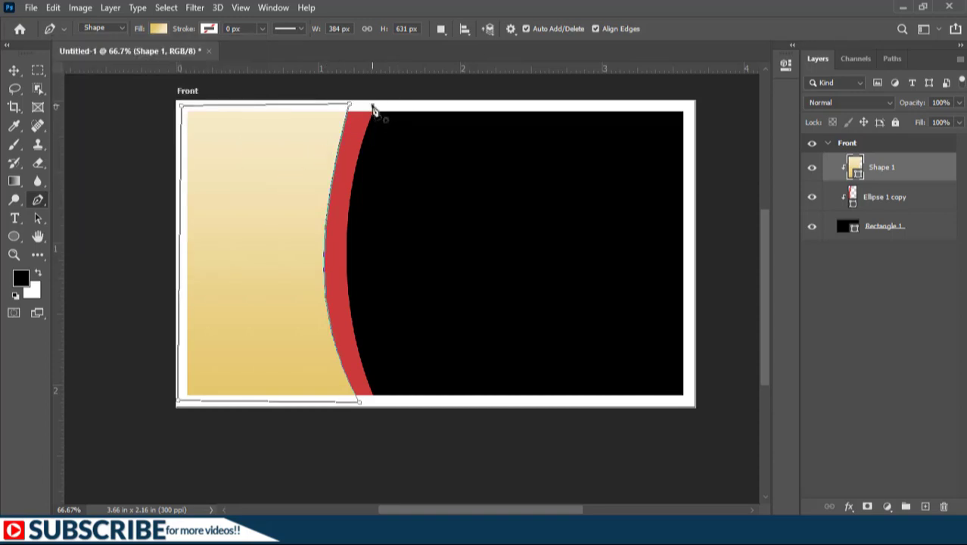
# Draw a closed Pen tool shape from the red band's inner curve around the card's black area and clip it to the layers below
pyautogui.moveTo(372, 106); pyautogui.dragTo(338, 179)
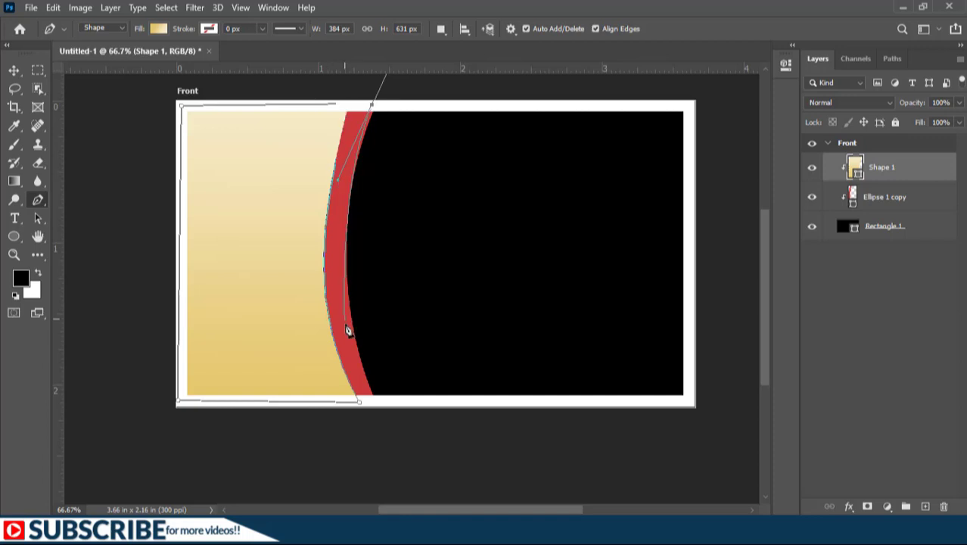
pyautogui.moveTo(371, 399); pyautogui.dragTo(425, 492)
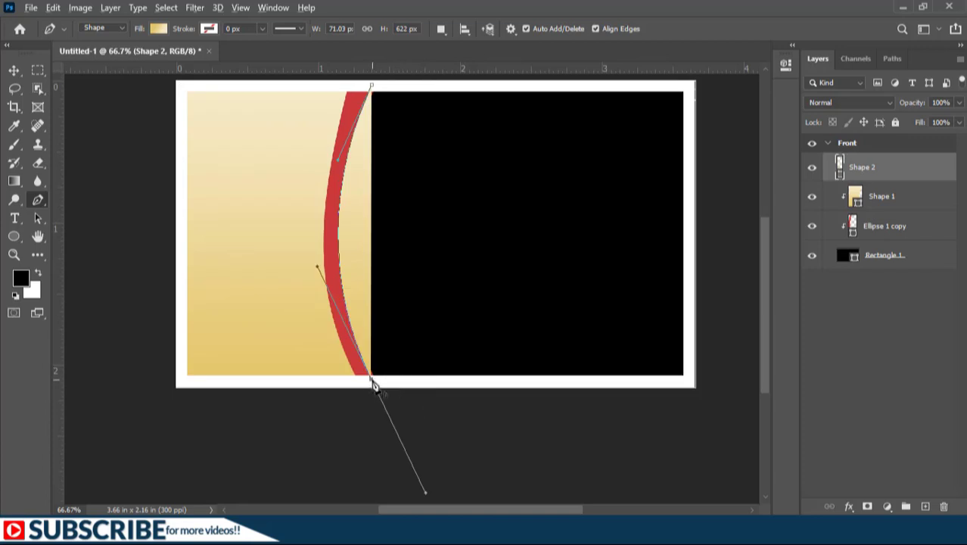
pyautogui.click(372, 379)
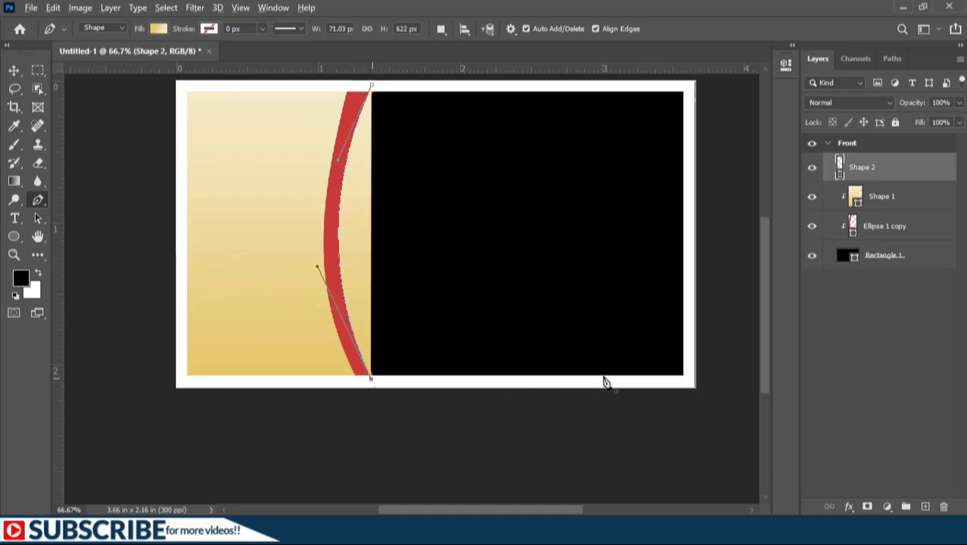
pyautogui.click(689, 379)
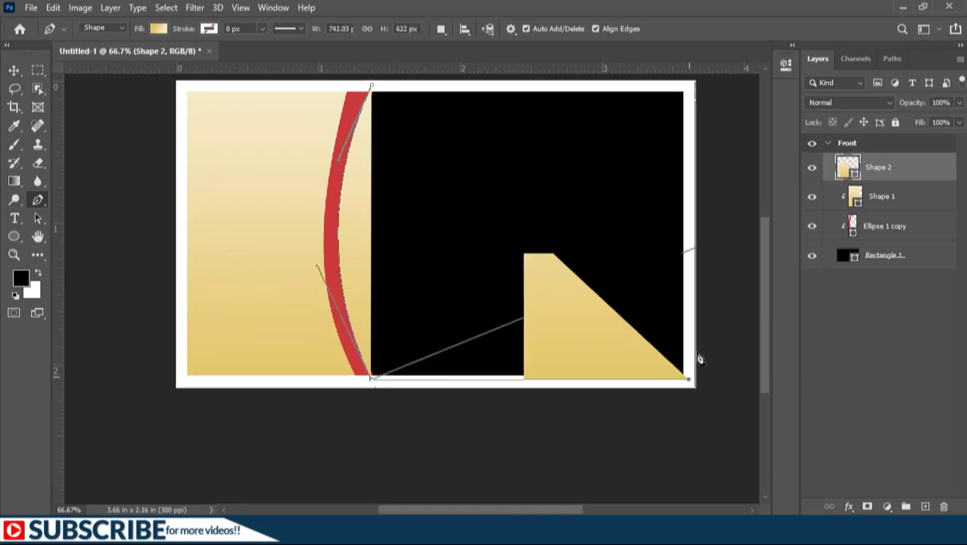
pyautogui.click(688, 84)
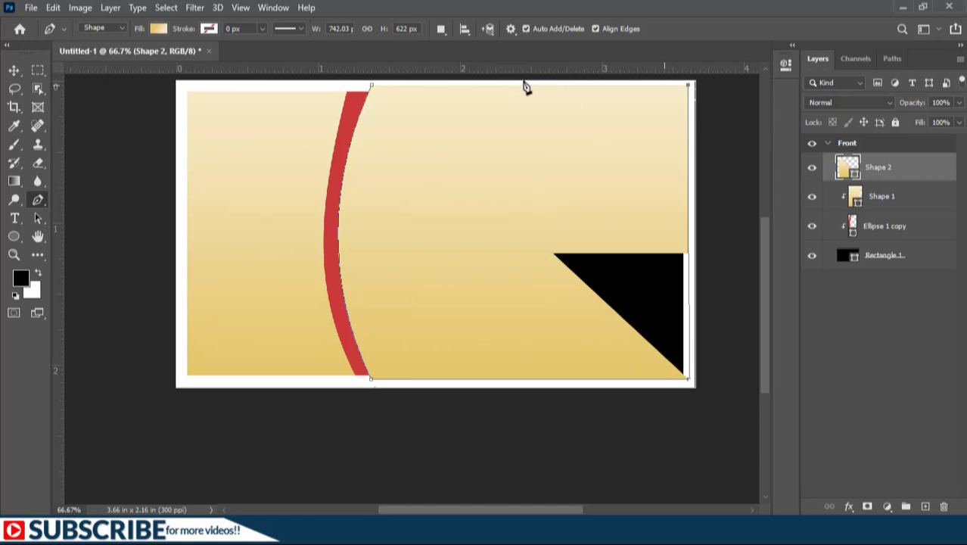
pyautogui.click(371, 86)
pyautogui.keyDown('alt'); pyautogui.click(861, 176); pyautogui.keyUp('alt')
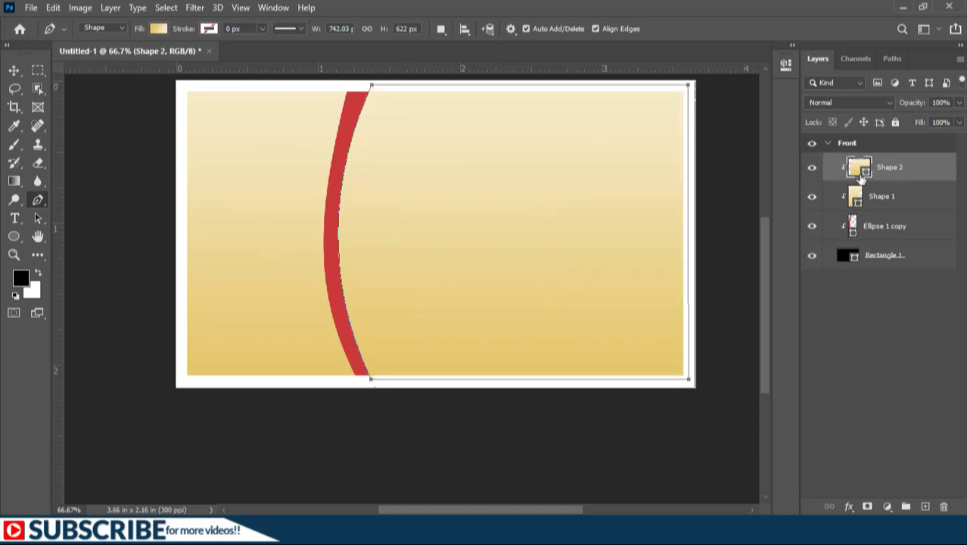
# Fill Shape 2 with the dark teal-to-black gradient preset and deselect the layer
pyautogui.click(162, 28)
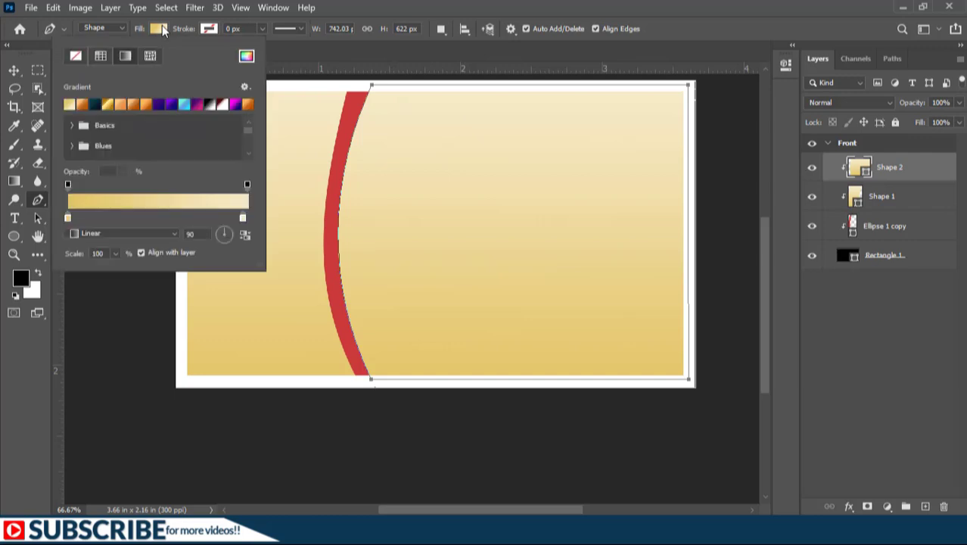
pyautogui.click(96, 106)
pyautogui.click(943, 337)
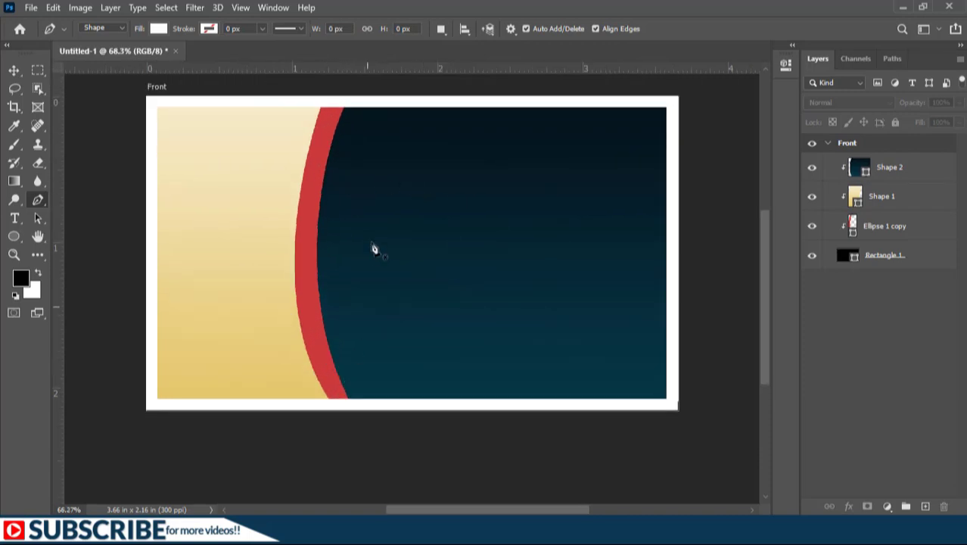
# Delete the Ellipse 1 copy layer and fill Rectangle 1 with the multi-stop metallic gold gradient
pyautogui.click(883, 227)
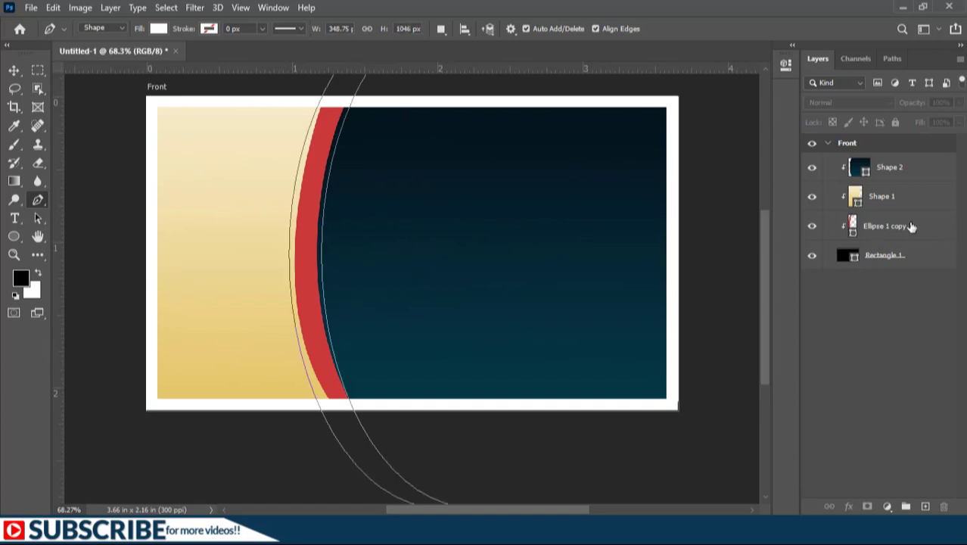
pyautogui.press('Delete')
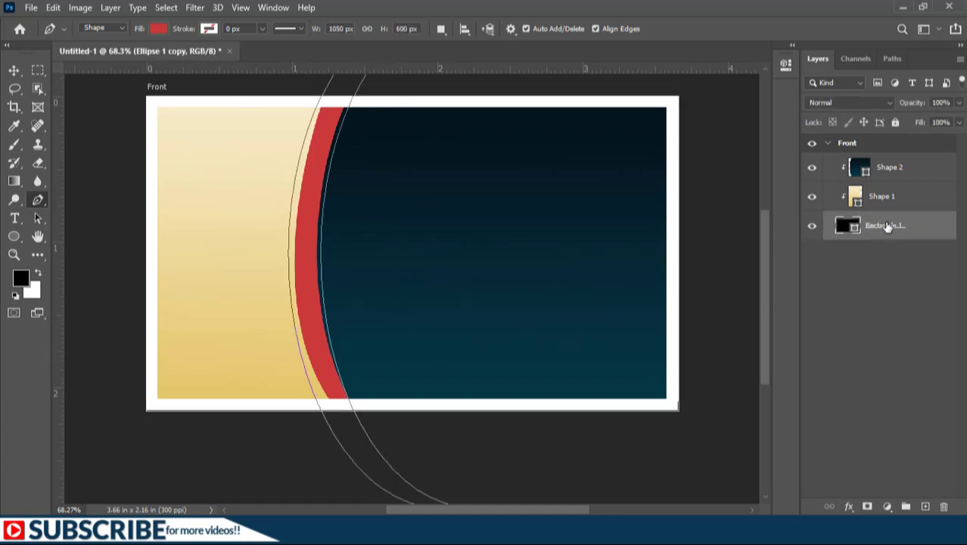
pyautogui.click(160, 28)
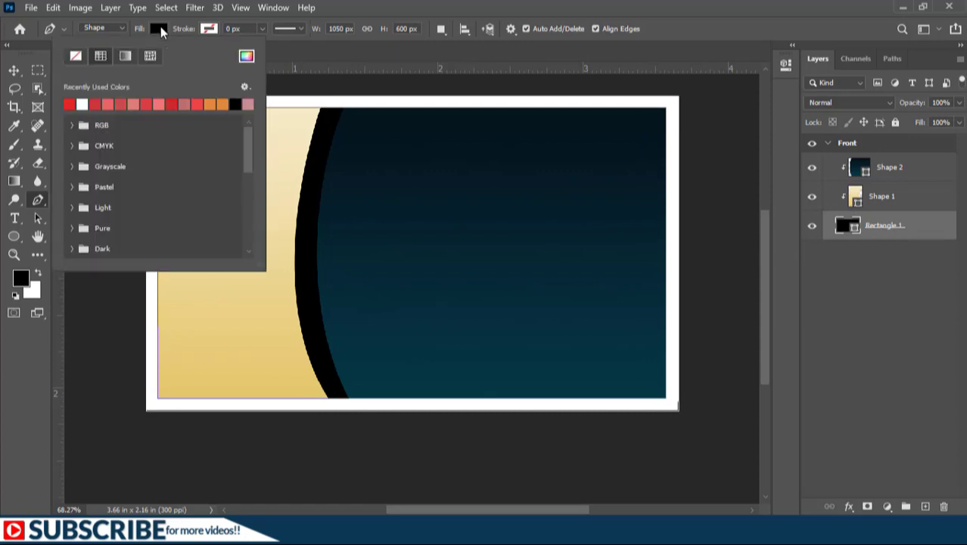
pyautogui.click(125, 55)
pyautogui.click(106, 108)
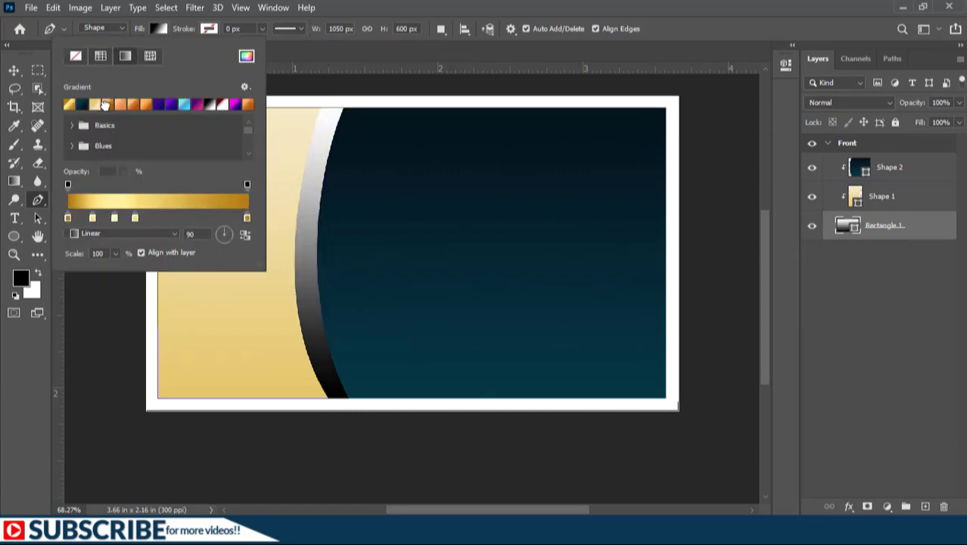
# Add a Drop Shadow to Shape 1 with 48% opacity, 146° angle, 7 px distance, 9% spread and 6 px size
pyautogui.click(892, 200)
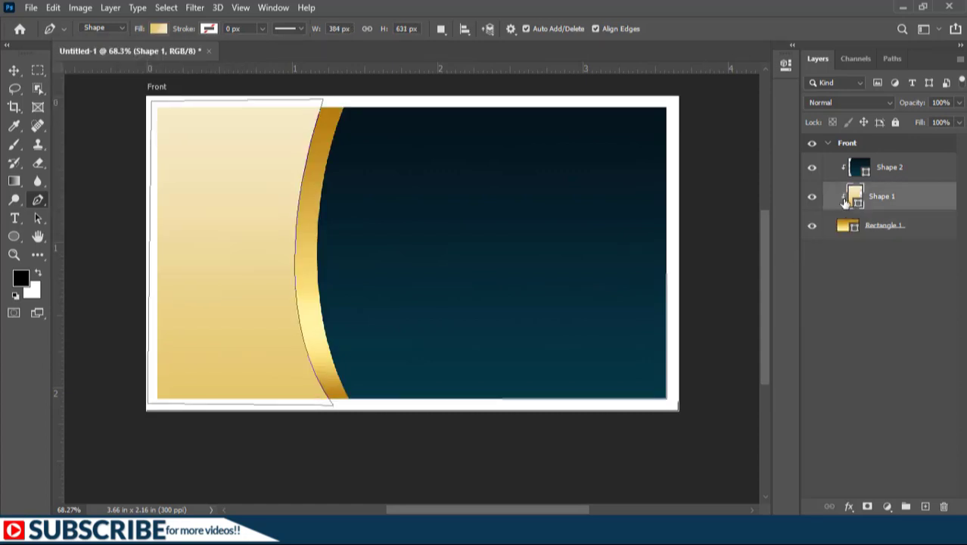
pyautogui.click(848, 505)
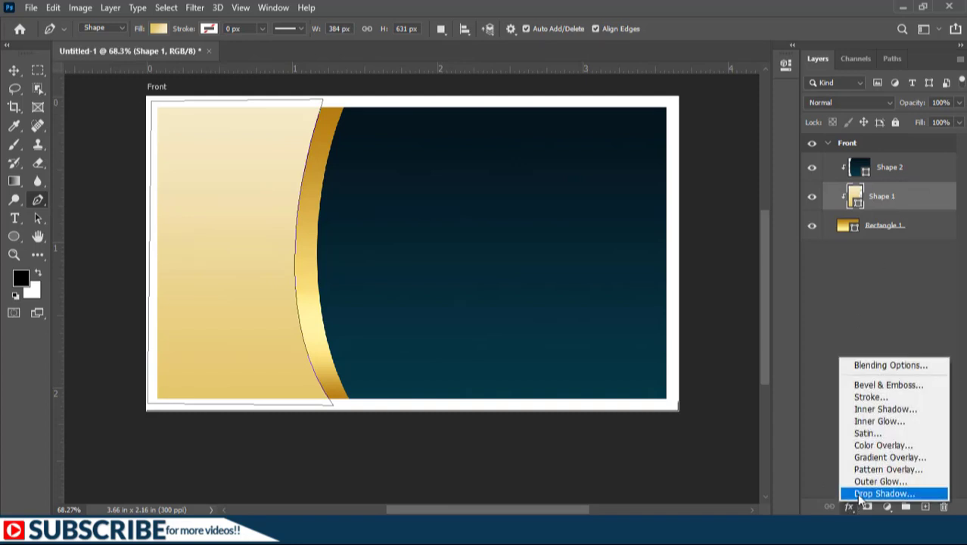
pyautogui.click(859, 495)
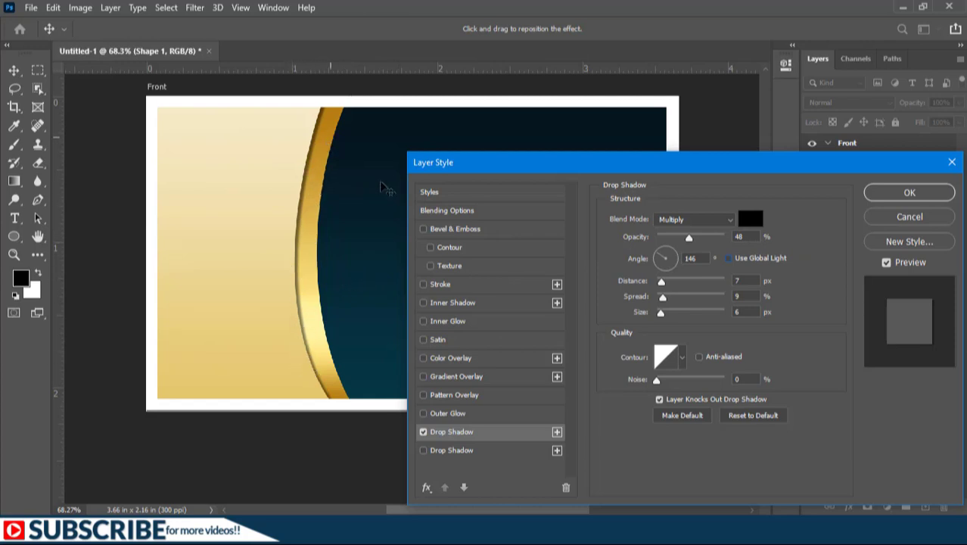
# Enable Bevel & Emboss on Shape 1 with the Inner Bevel style and Smooth technique
pyautogui.click(456, 228)
pyautogui.click(710, 218)
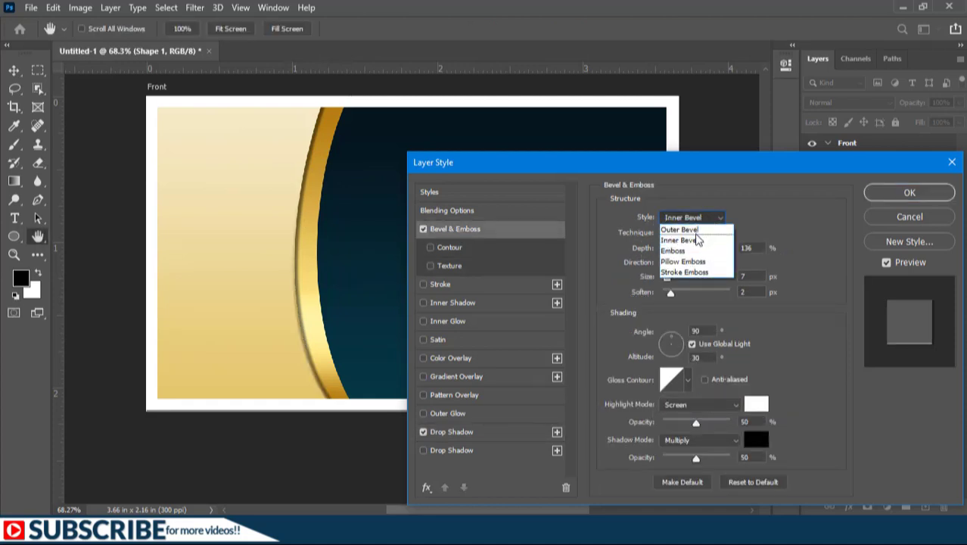
pyautogui.click(683, 239)
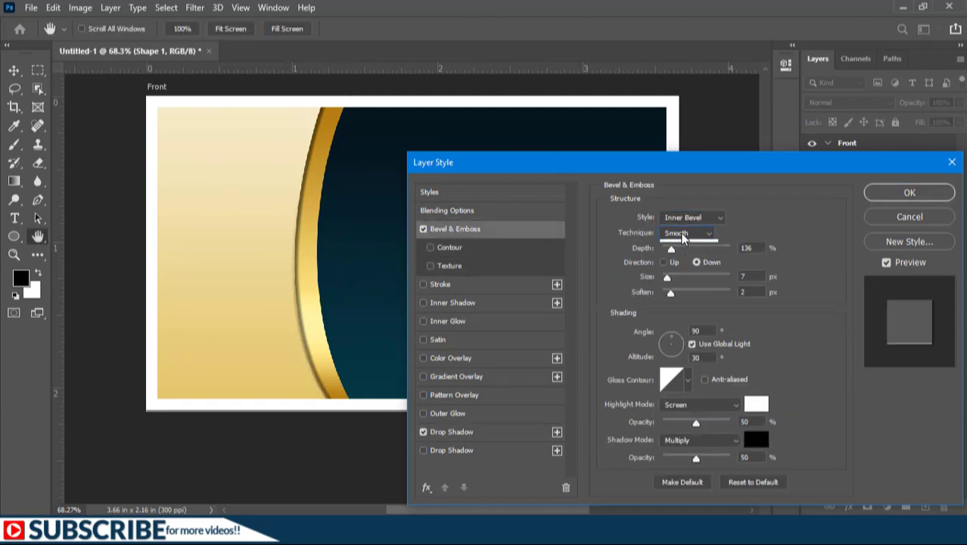
pyautogui.click(681, 236)
pyautogui.click(680, 244)
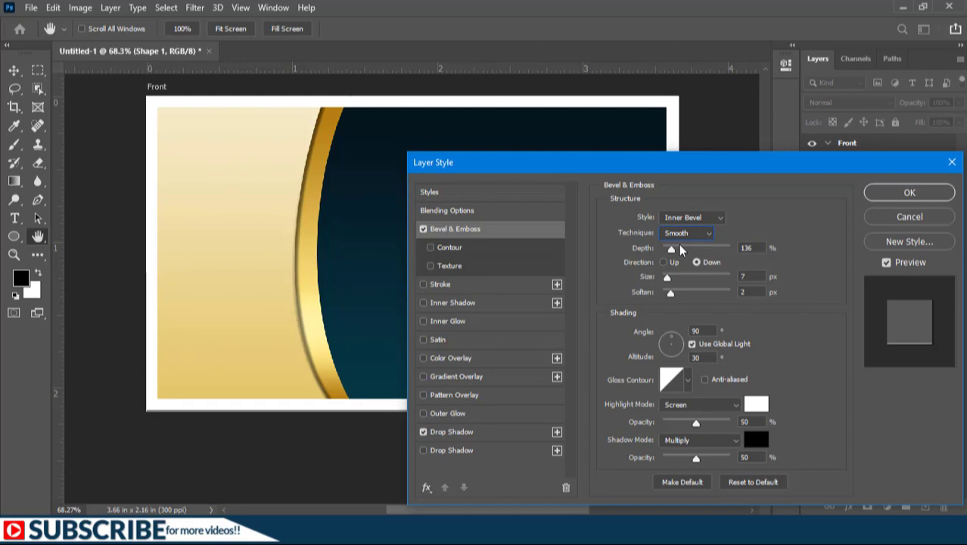
# Set the bevel direction to Up with slightly more depth and a 5 px size, then apply the layer style and collapse Shape 1's effects list
pyautogui.click(665, 262)
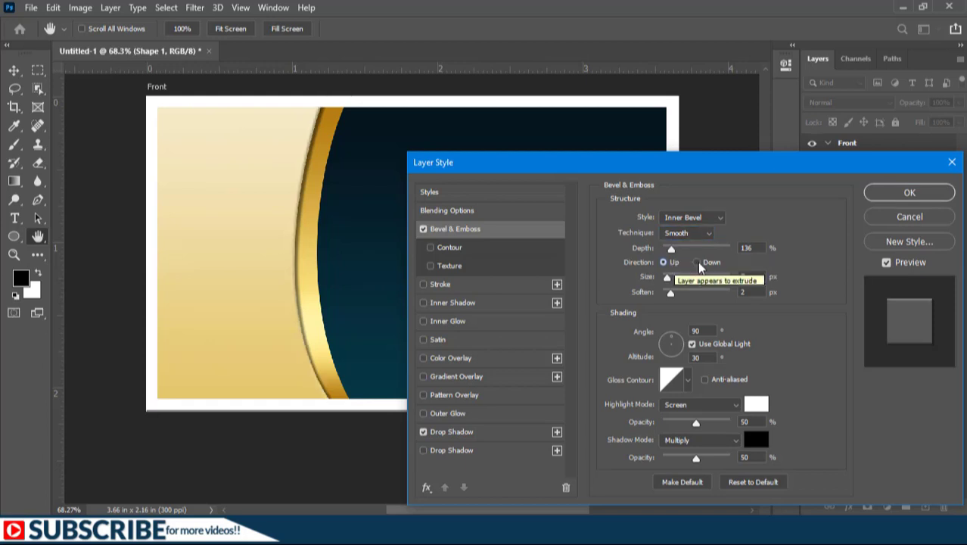
pyautogui.click(697, 263)
pyautogui.click(664, 263)
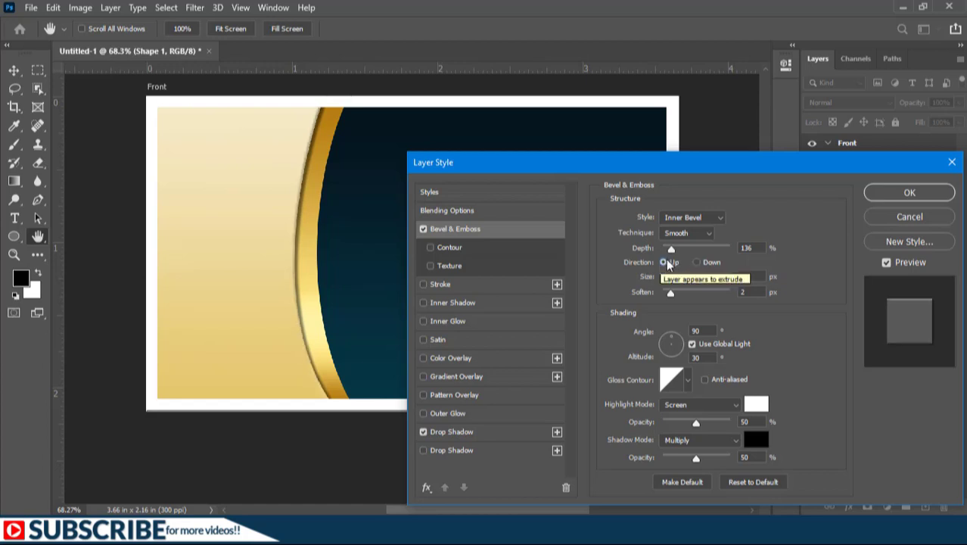
pyautogui.click(676, 249)
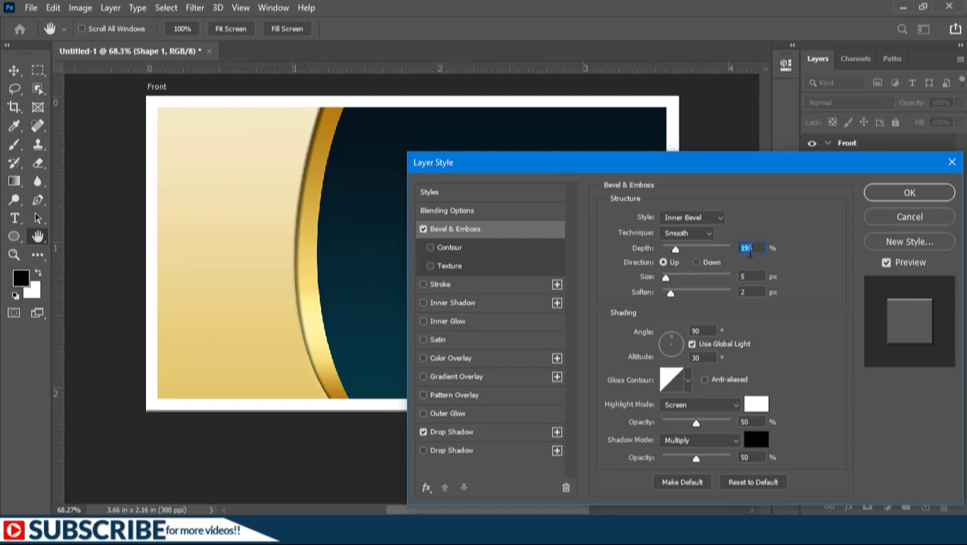
pyautogui.click(904, 194)
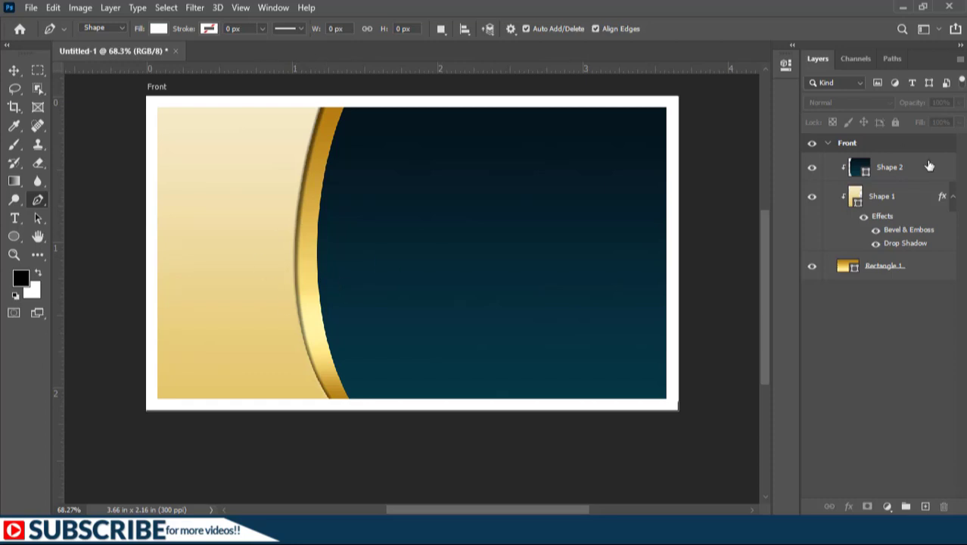
pyautogui.click(951, 197)
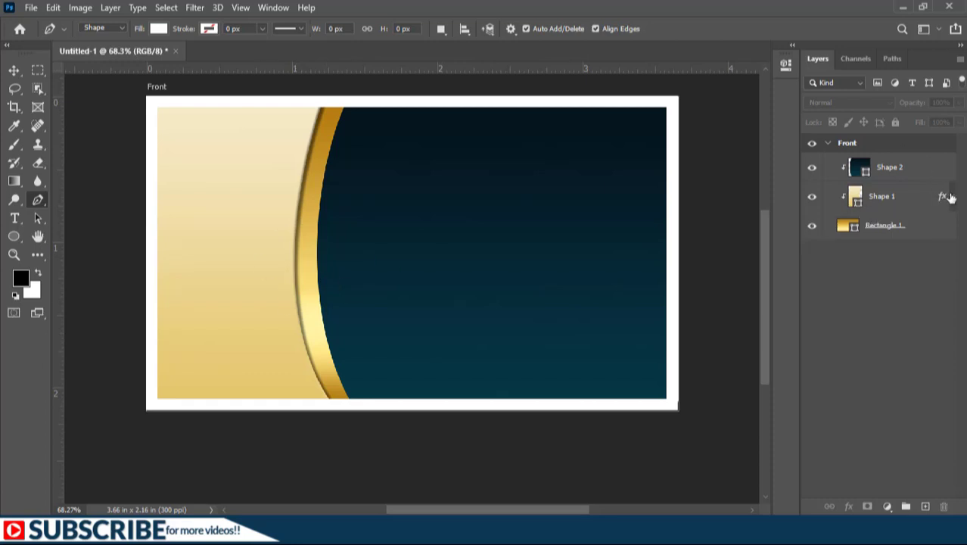
# Add a pattern fill layer above Rectangle 1 using the pale green Water pattern at 1% scale
pyautogui.click(918, 227)
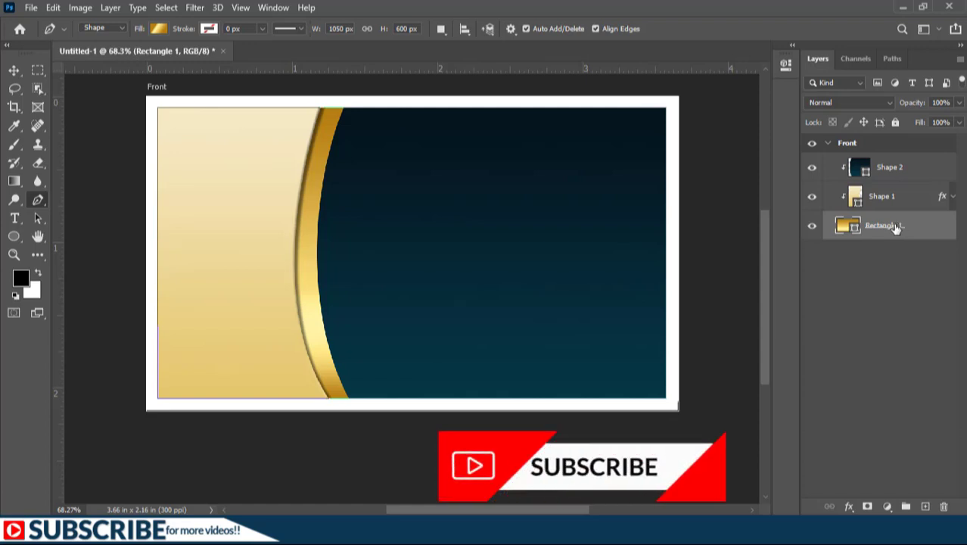
pyautogui.click(887, 507)
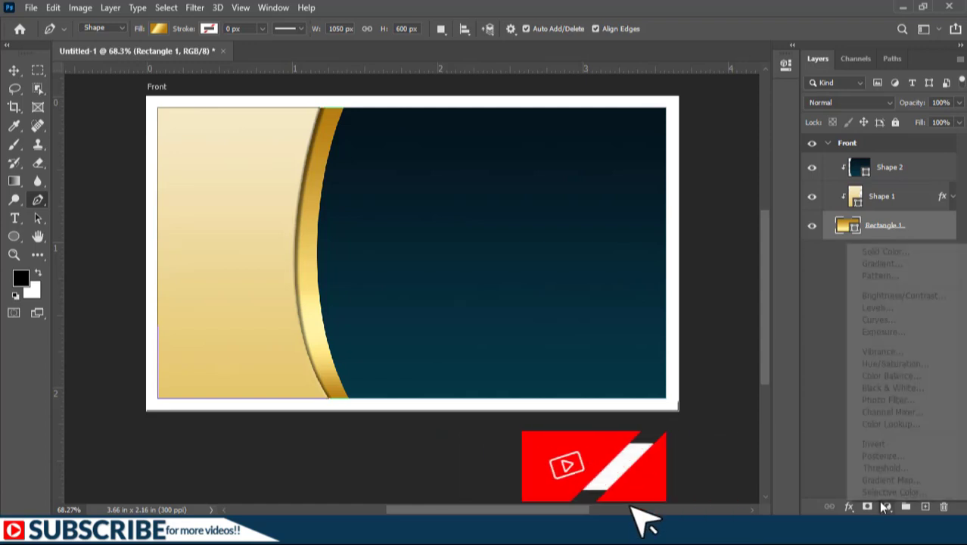
pyautogui.click(879, 276)
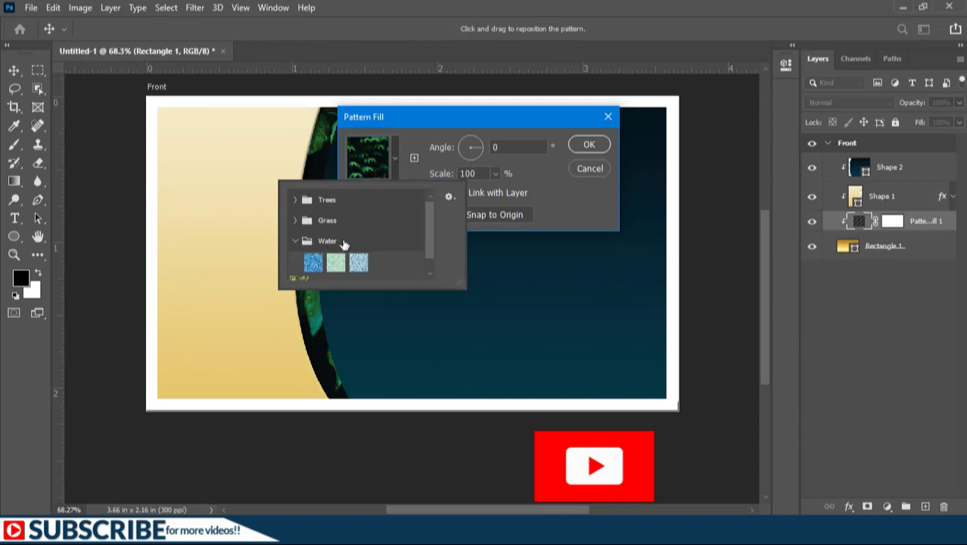
pyautogui.click(335, 261)
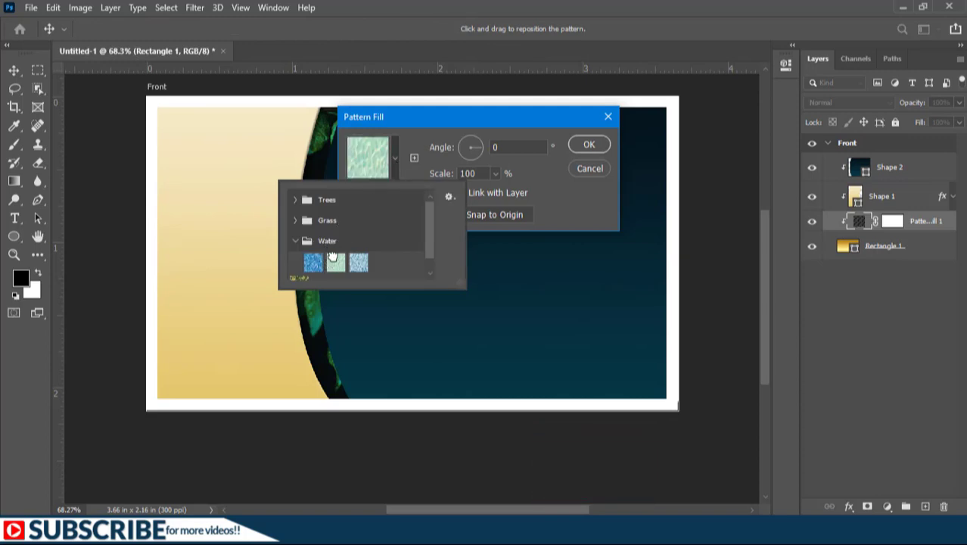
pyautogui.click(569, 208)
pyautogui.click(496, 173)
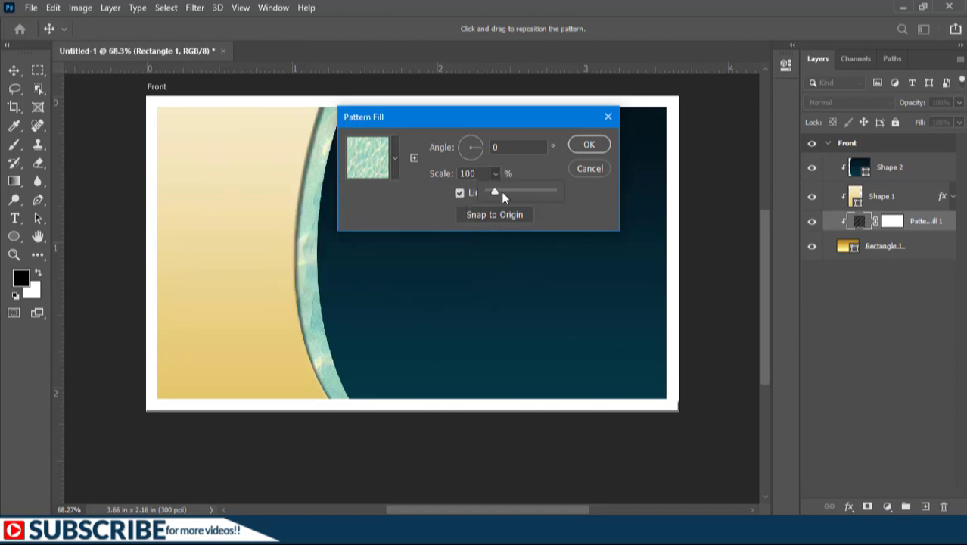
pyautogui.moveTo(491, 194); pyautogui.dragTo(487, 193)
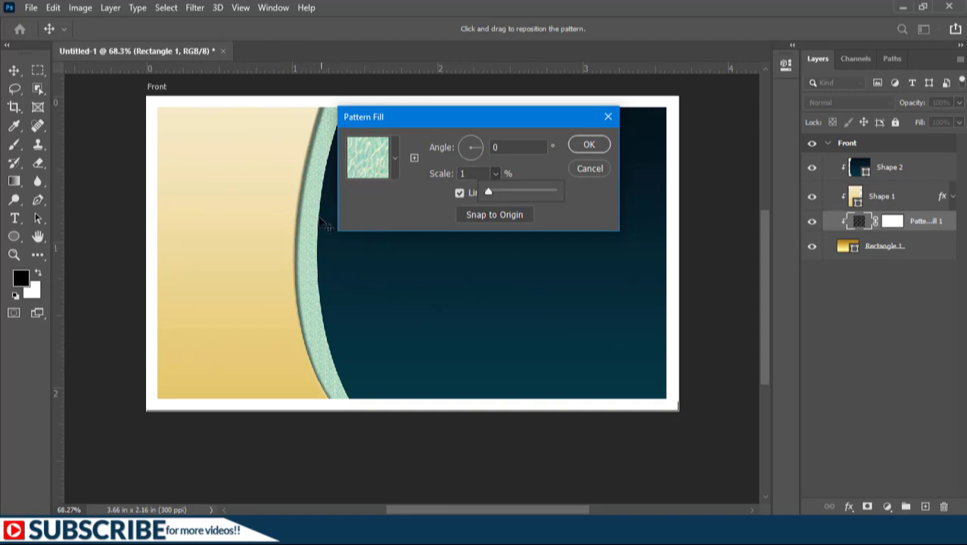
pyautogui.click(589, 145)
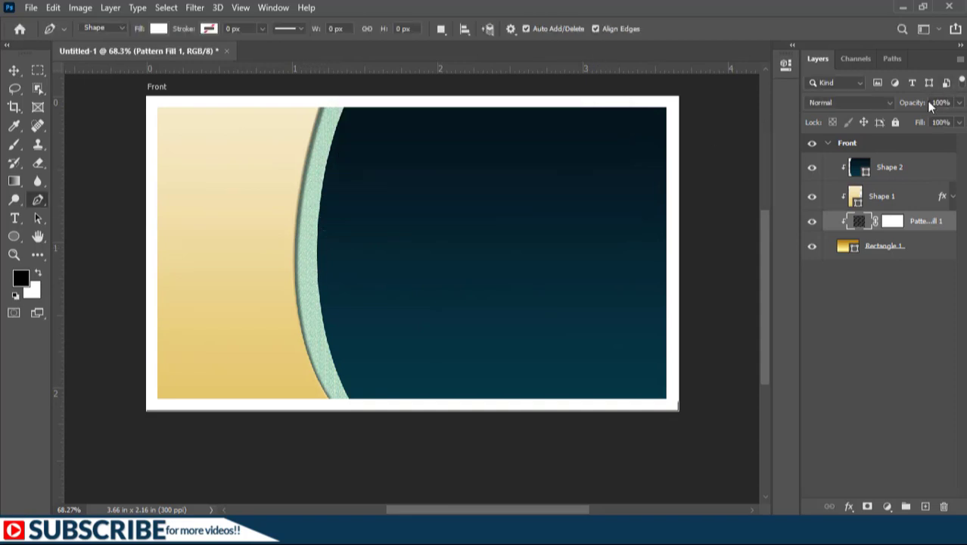
# Set the pattern fill layer's opacity to 30%
pyautogui.click(945, 102)
pyautogui.write('30')
pyautogui.press('Return')
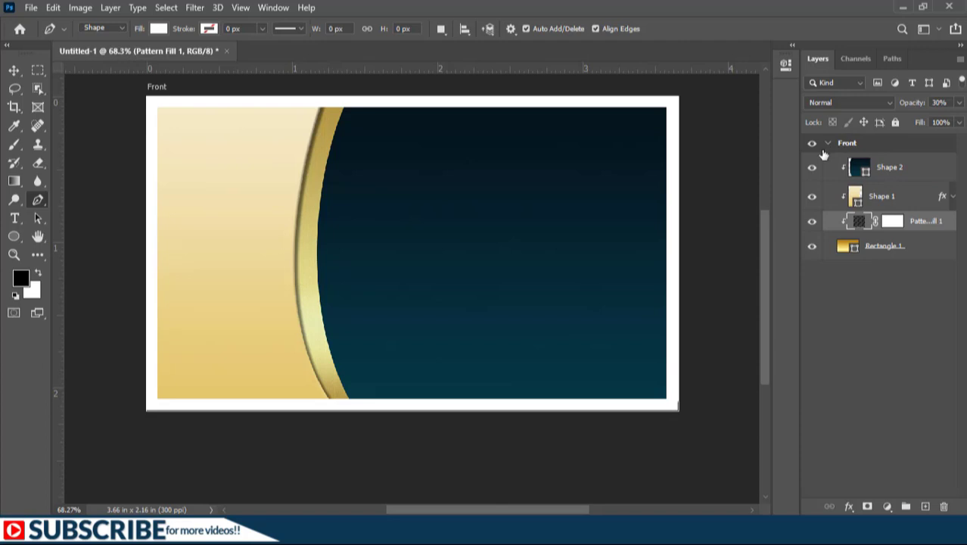
# Group all layers from Shape 2 down to Rectangle 1 and name the group Design
pyautogui.click(896, 169)
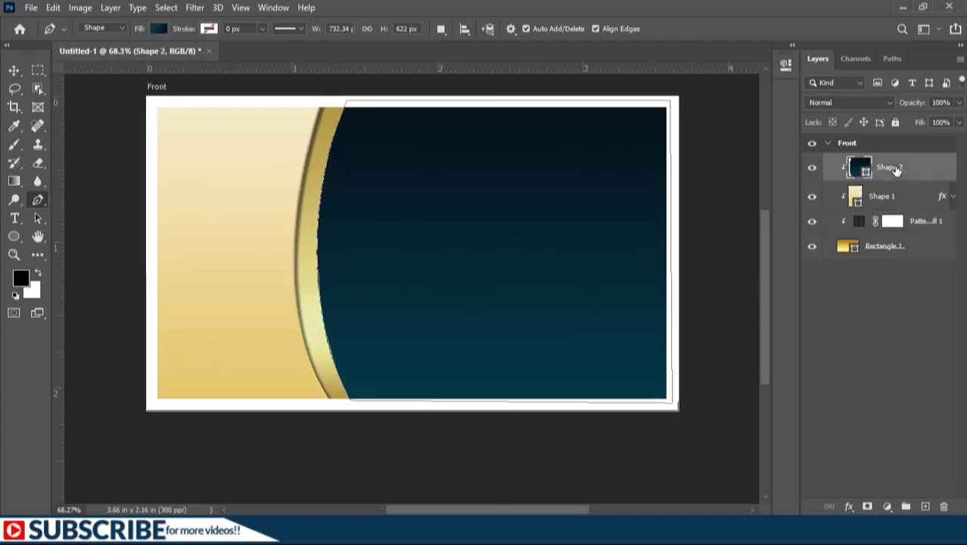
pyautogui.keyDown('shift'); pyautogui.click(894, 248); pyautogui.keyUp('shift')
pyautogui.hotkey('ctrl', 'g')
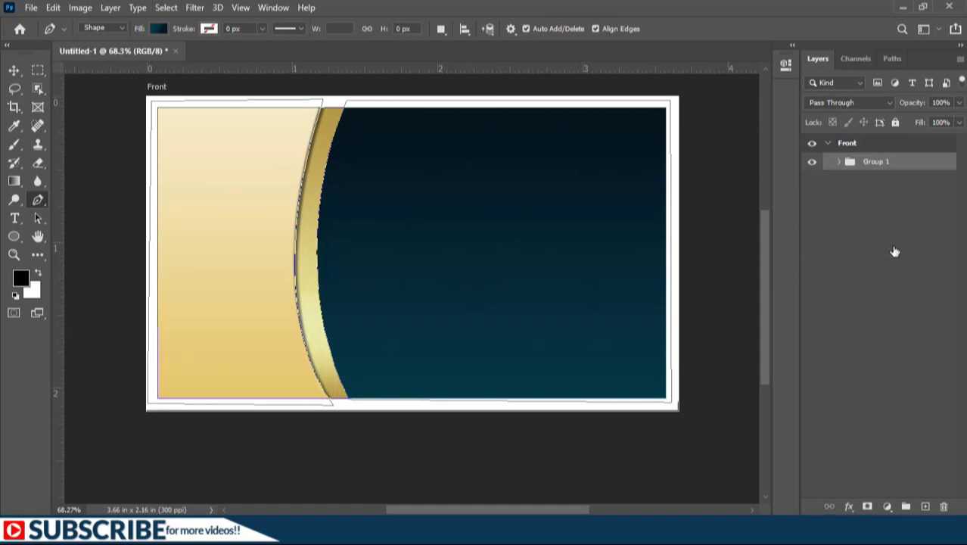
pyautogui.doubleClick(877, 162)
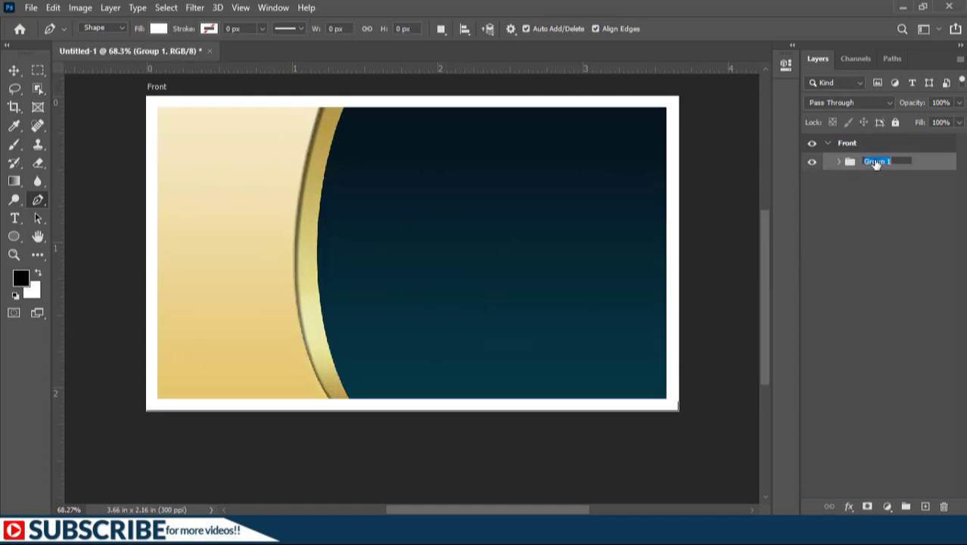
pyautogui.write('Design')
pyautogui.press('Return')
# Create a new group above Design and, on a new layer inside it, draw a three-sided polygon about 173 × 150 px on the upper teal area
pyautogui.click(906, 505)
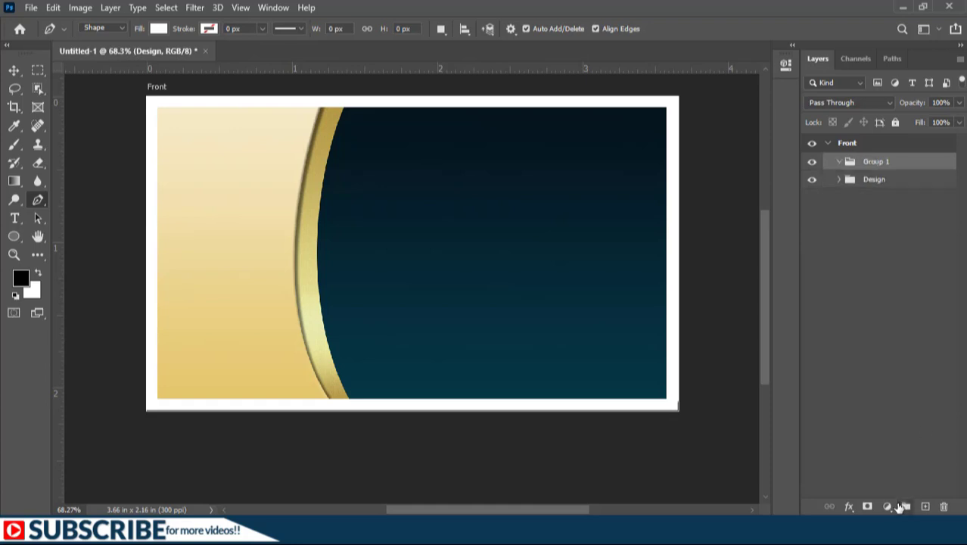
pyautogui.click(925, 506)
pyautogui.press('u')
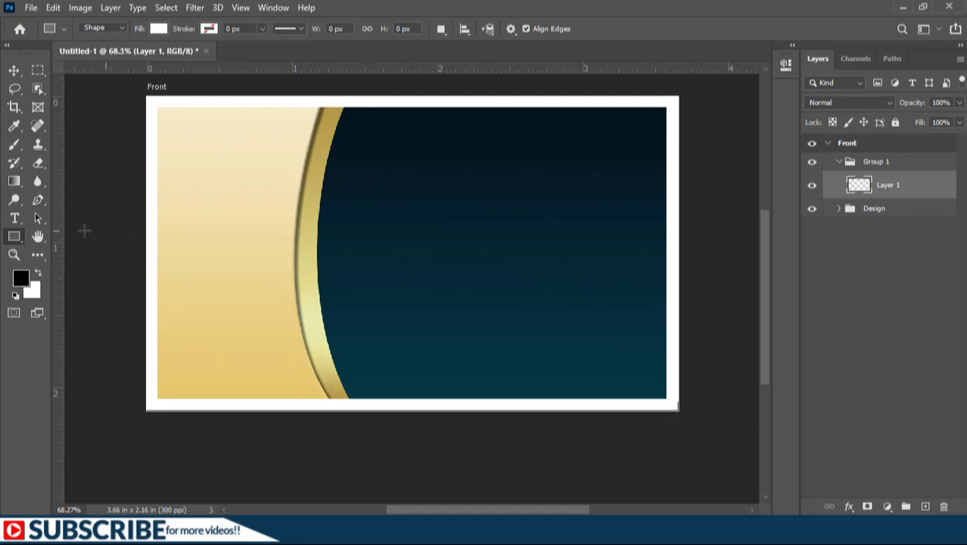
pyautogui.rightClick(13, 240)
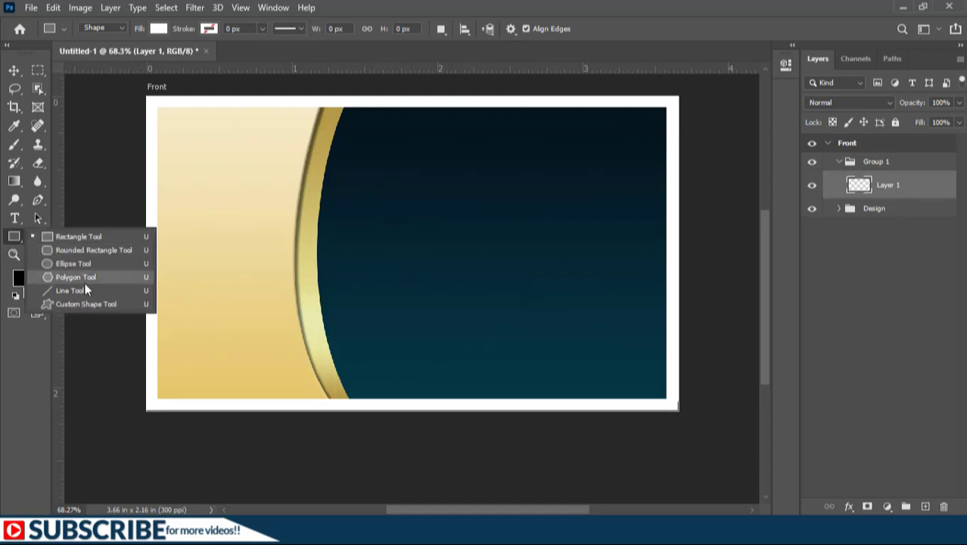
pyautogui.click(83, 262)
pyautogui.write('3')
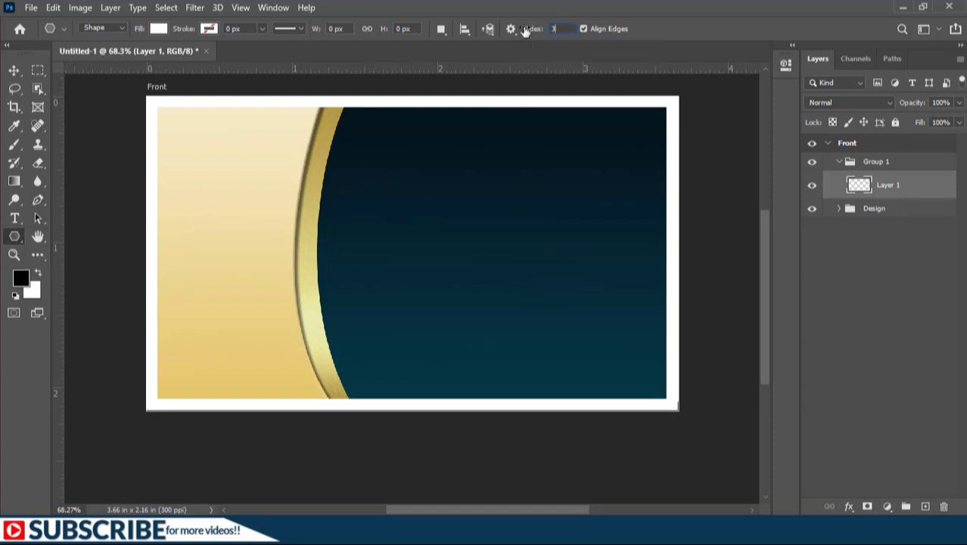
pyautogui.moveTo(396, 133); pyautogui.dragTo(479, 202)
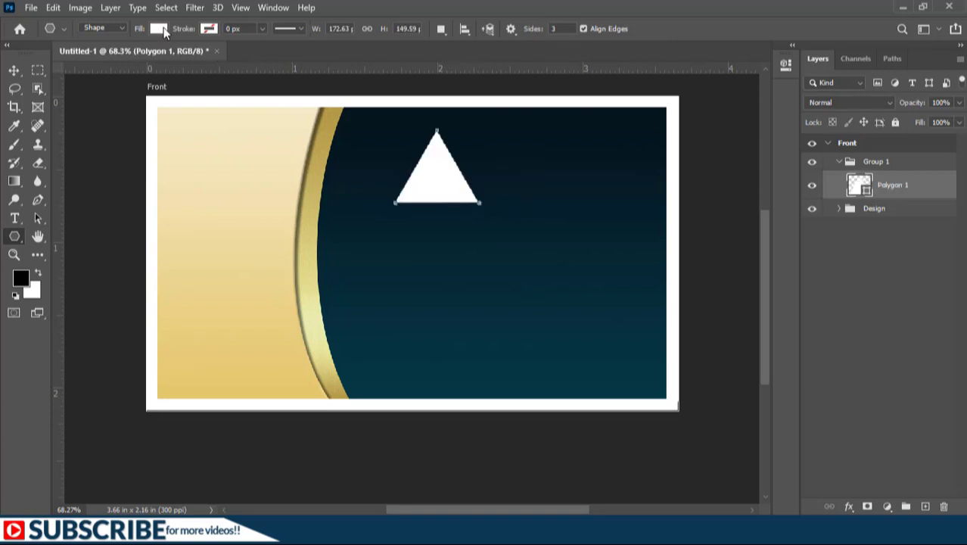
# Remove the triangle's fill and give it a 5 px stroke with the recently used pale gold gradient
pyautogui.click(160, 28)
pyautogui.click(77, 57)
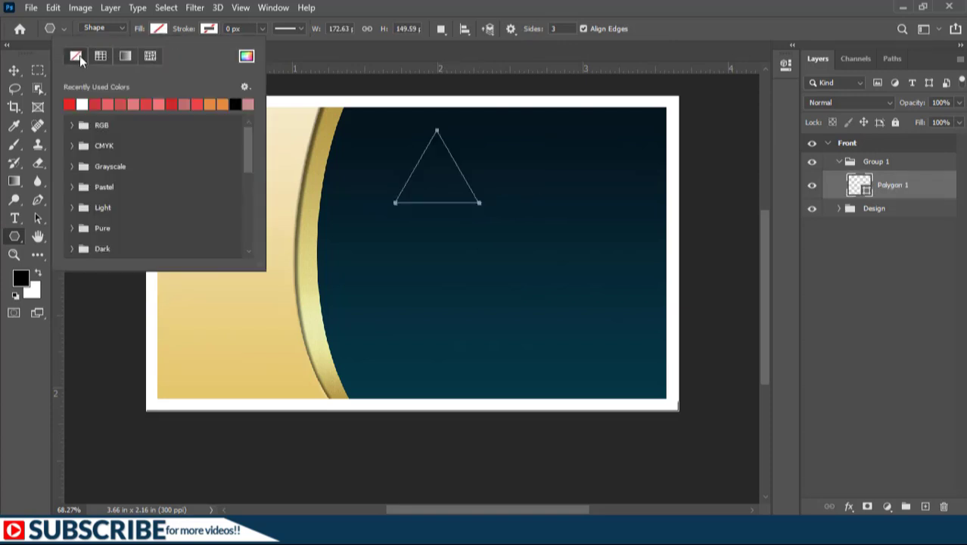
pyautogui.click(215, 28)
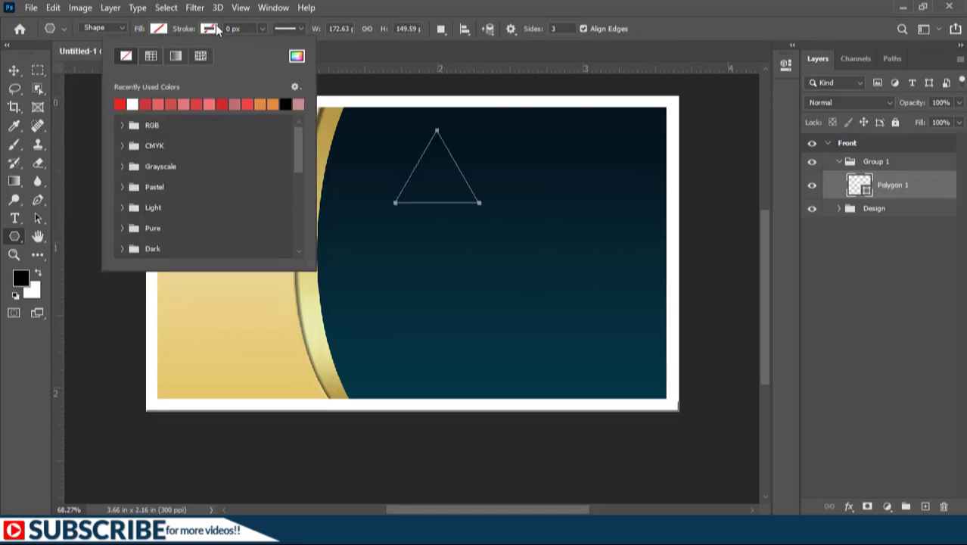
pyautogui.click(174, 56)
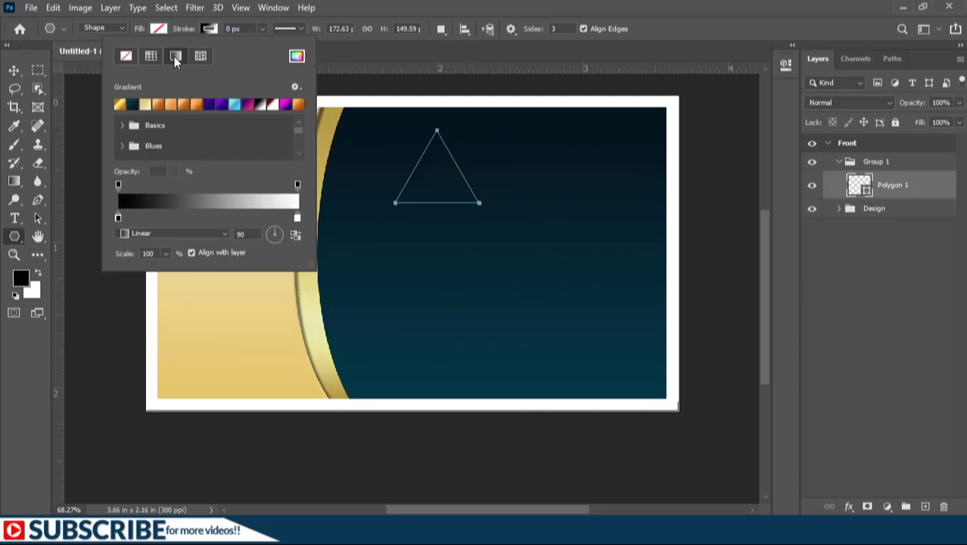
pyautogui.click(145, 106)
pyautogui.moveTo(243, 28); pyautogui.dragTo(215, 28)
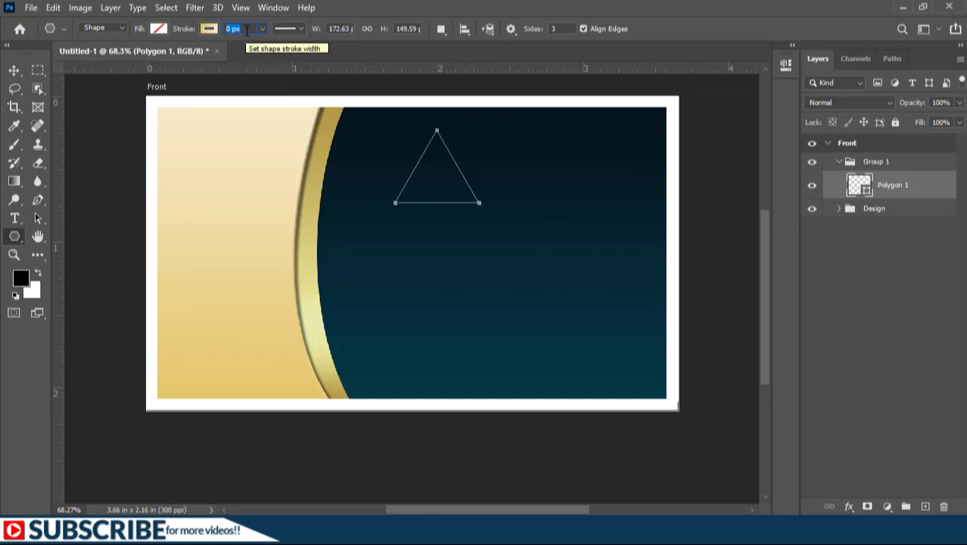
pyautogui.write('5')
pyautogui.press('Return')
pyautogui.keyDown('ctrl'); pyautogui.click(889, 190); pyautogui.keyUp('ctrl')
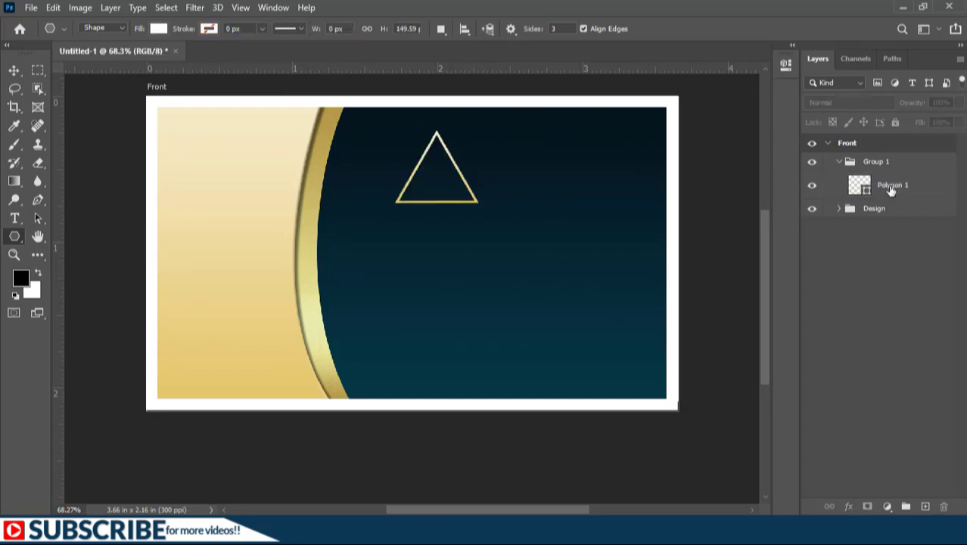
# Duplicate the triangle with a thicker stroke and shift the copy horizontally to the right so it overlaps the original
pyautogui.click(901, 190)
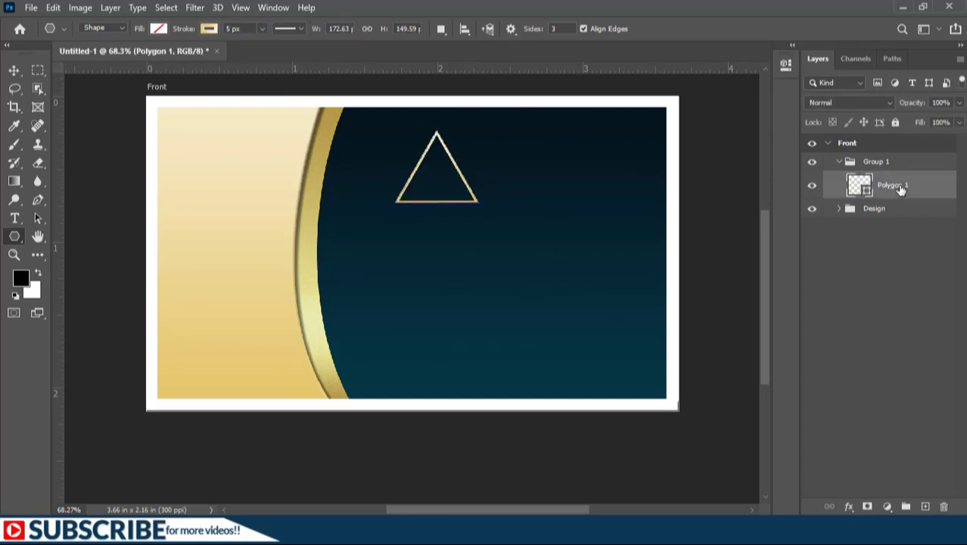
pyautogui.hotkey('ctrl', 'j')
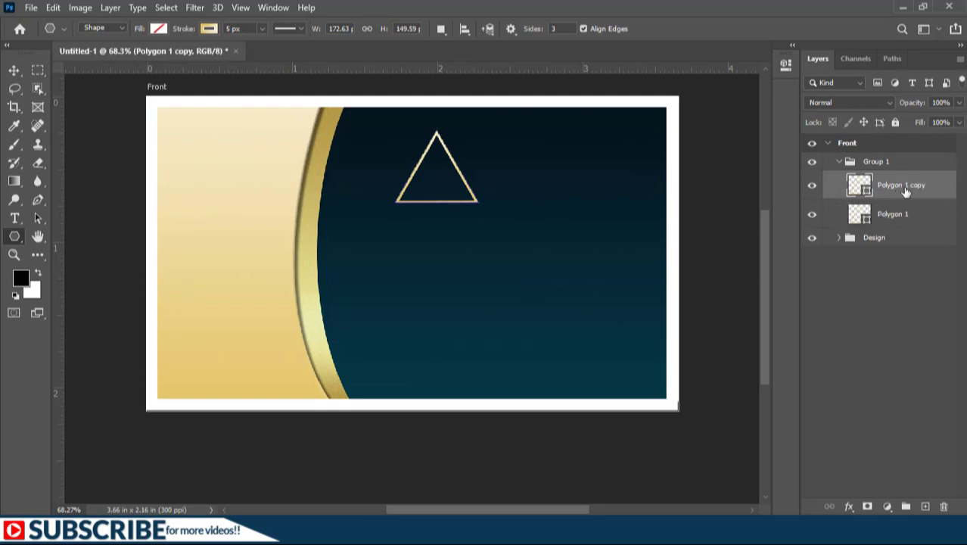
pyautogui.click(238, 28)
pyautogui.press('Return')
pyautogui.press('v')
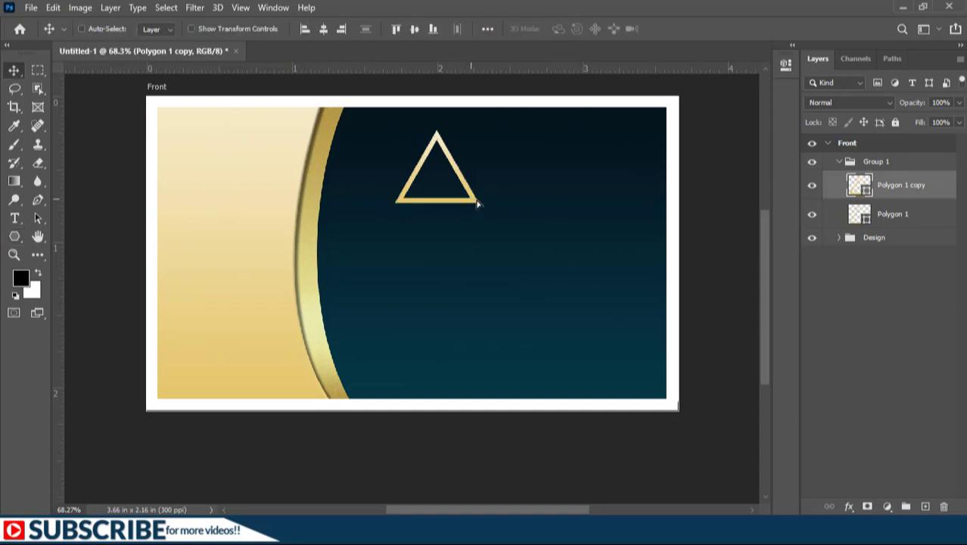
pyautogui.moveTo(477, 203); pyautogui.dragTo(505, 203)
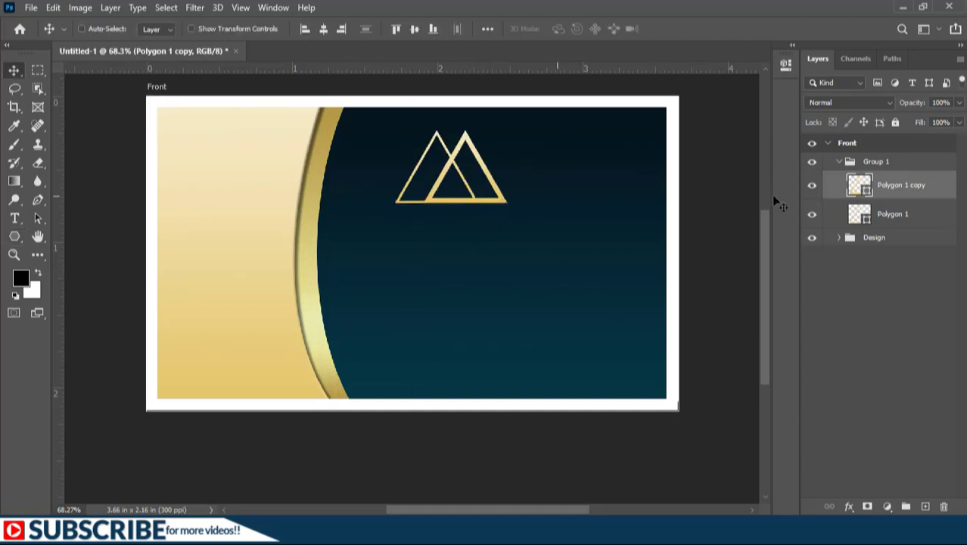
# Convert both triangle layers into one smart object and rename it Logo
pyautogui.keyDown('shift'); pyautogui.click(893, 216); pyautogui.keyUp('shift')
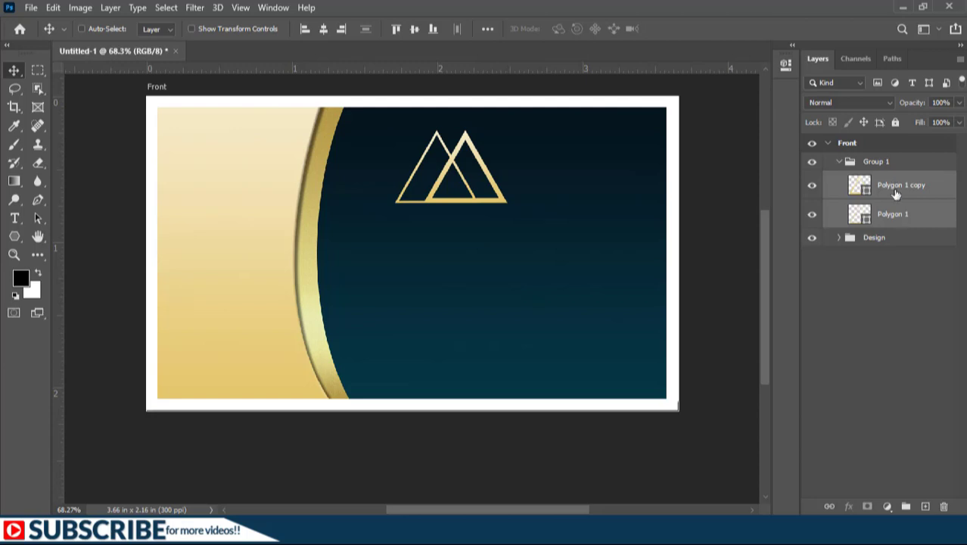
pyautogui.rightClick(896, 193)
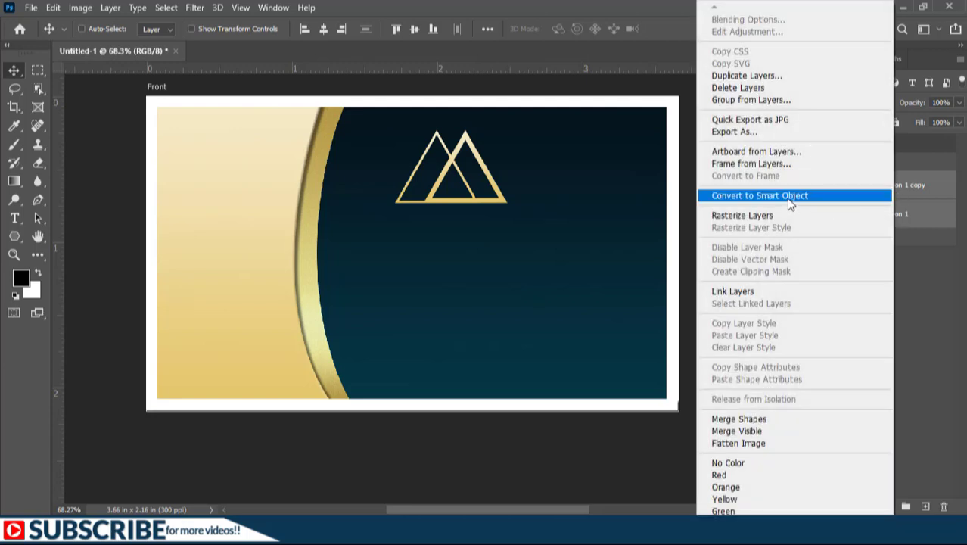
pyautogui.click(788, 200)
pyautogui.doubleClick(900, 188)
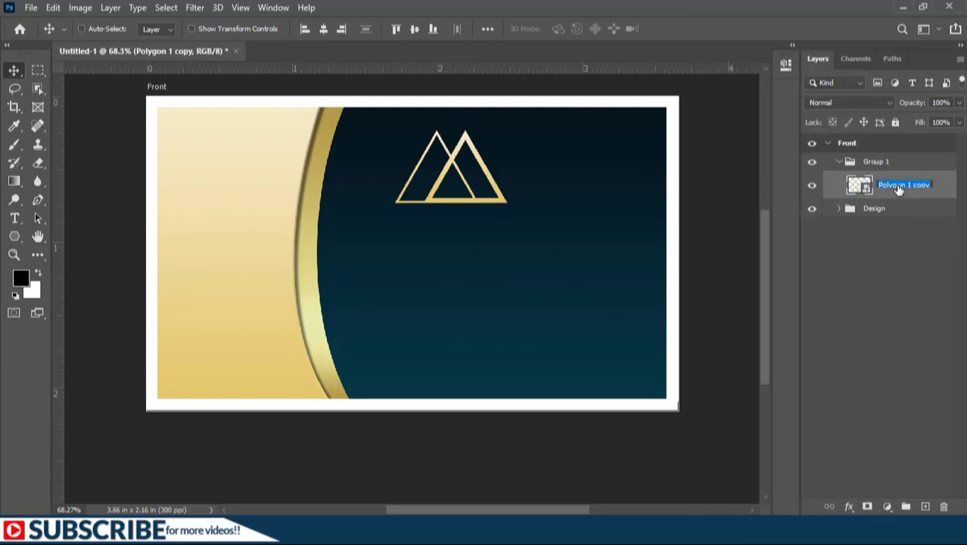
pyautogui.write('Logo')
pyautogui.press('Return')
# Scale the Logo smart object to about 59% and place it on the teal area right beside the middle of the gold band
pyautogui.hotkey('ctrl', 't')
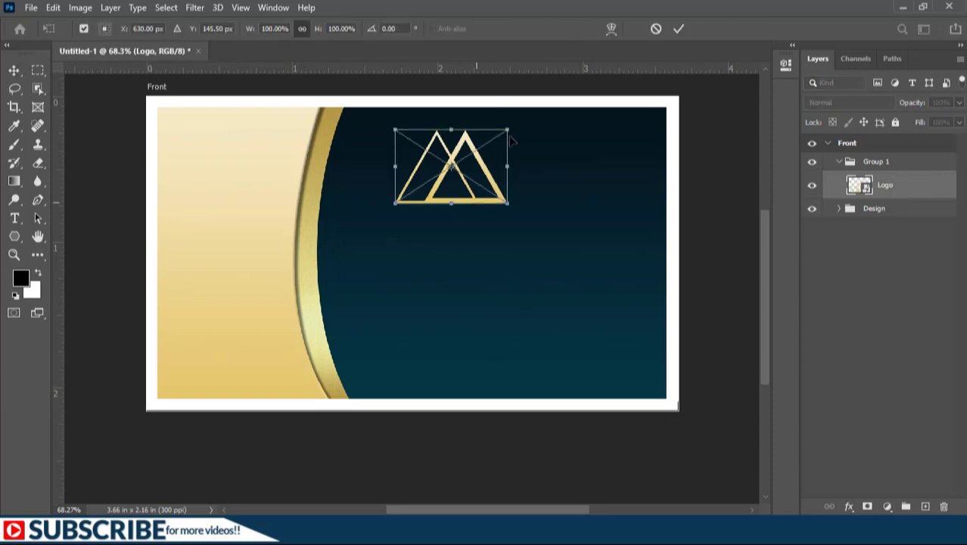
pyautogui.moveTo(508, 130); pyautogui.dragTo(458, 162)
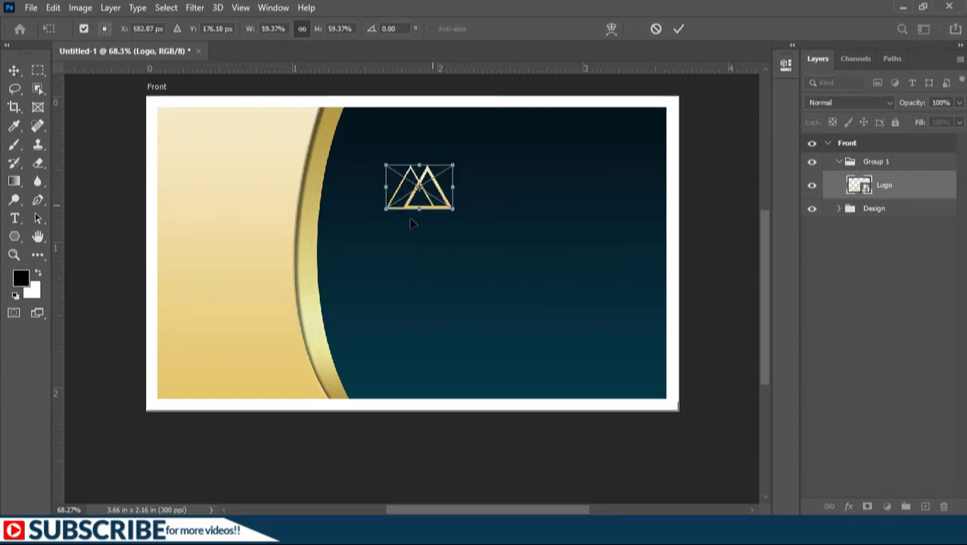
pyautogui.moveTo(437, 205); pyautogui.dragTo(380, 249)
pyautogui.press('Return')
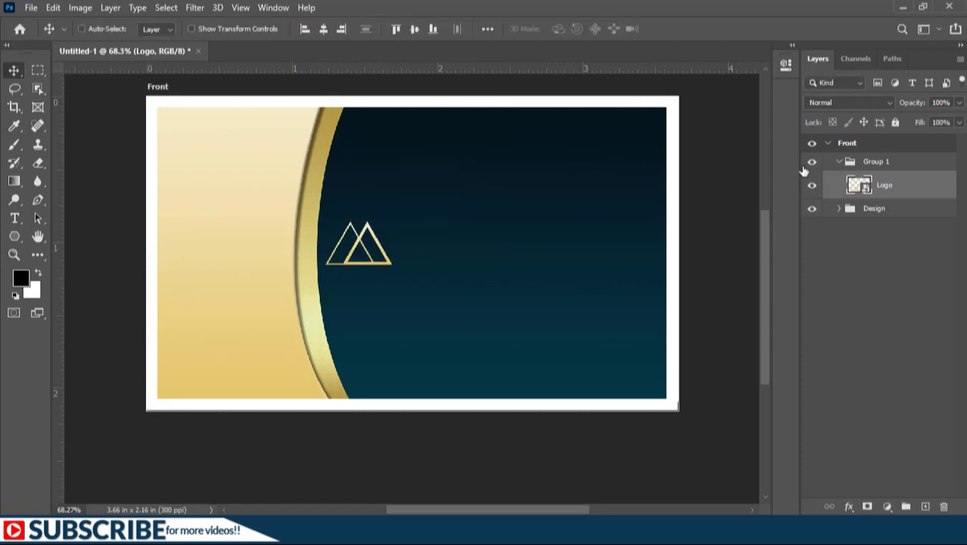
# Collapse Group 1 and rename it Logo
pyautogui.click(838, 164)
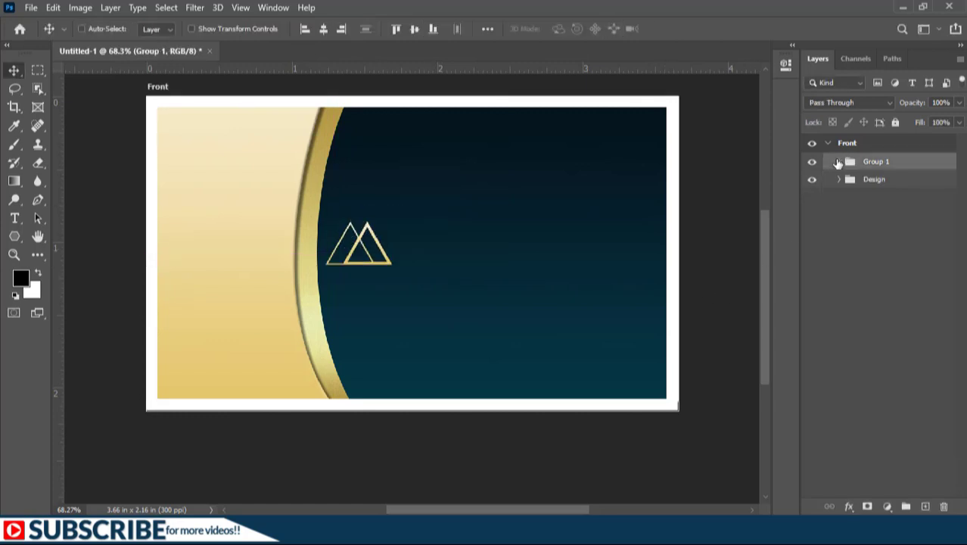
pyautogui.doubleClick(875, 162)
pyautogui.write('Logo')
pyautogui.press('Return')
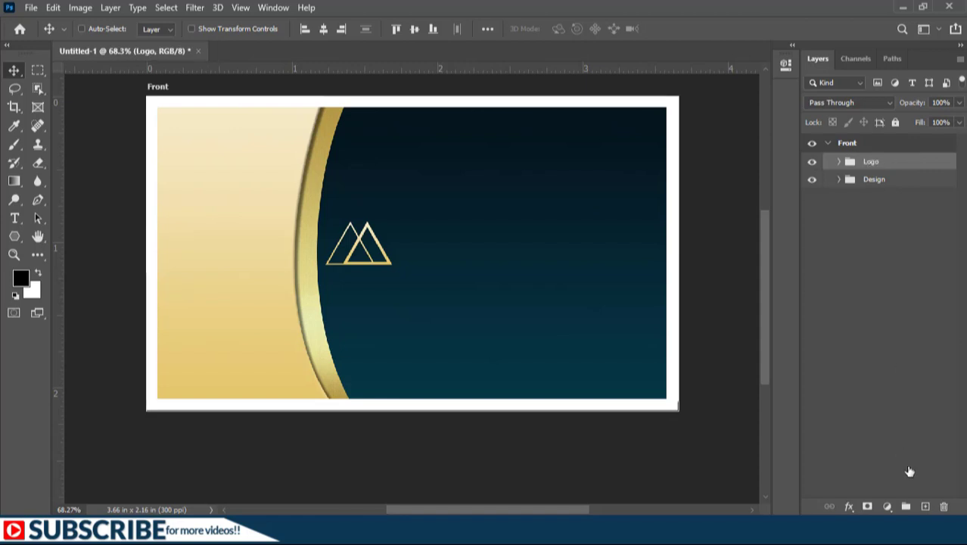
# Expand the Design group, select the Shape 1 layer and activate the Rectangle tool
pyautogui.click(839, 180)
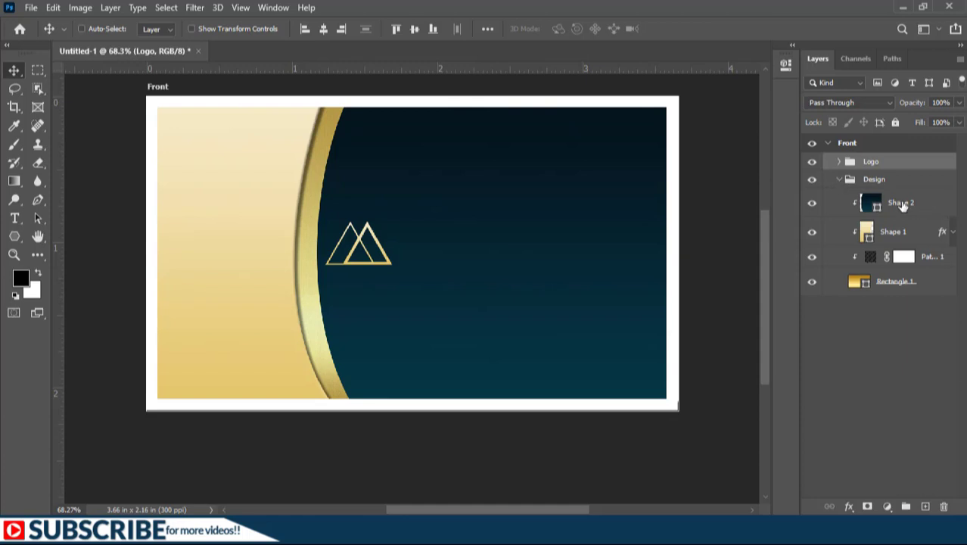
pyautogui.rightClick(14, 236)
pyautogui.click(59, 233)
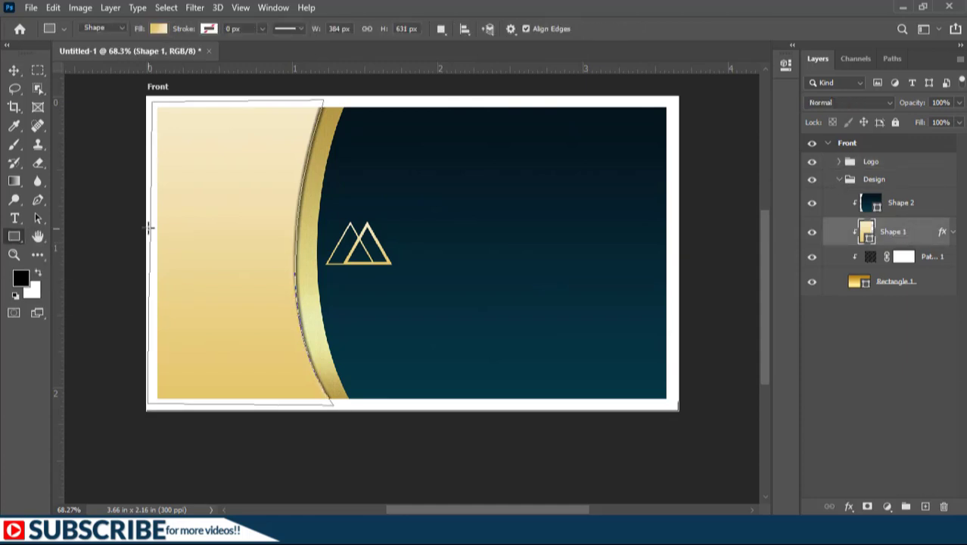